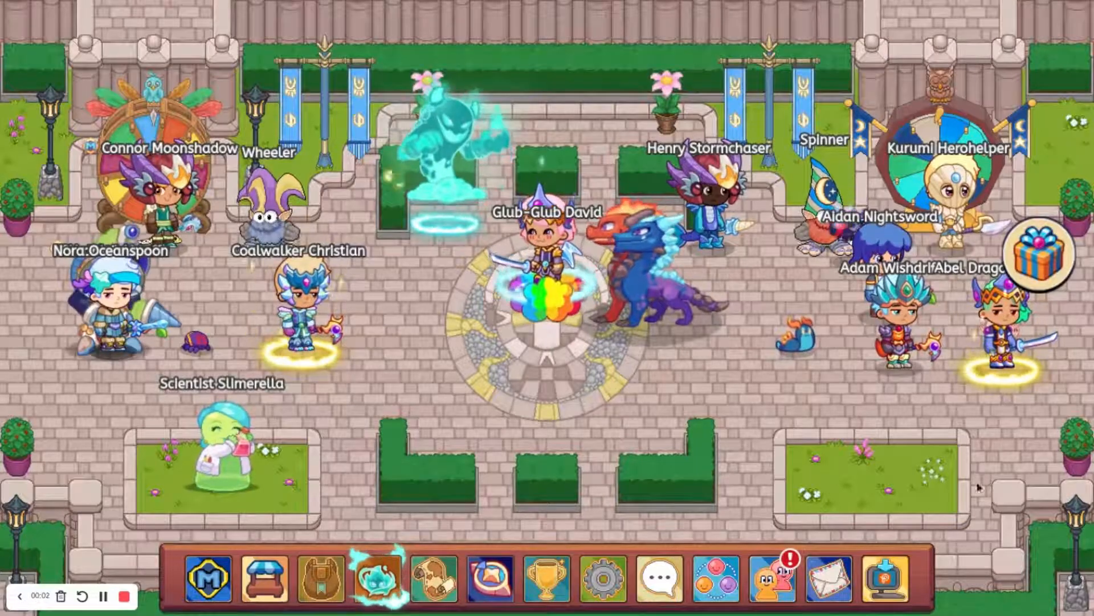
Step: Walk the character a short way south from the centre of the stone circle
left_click(548, 373)
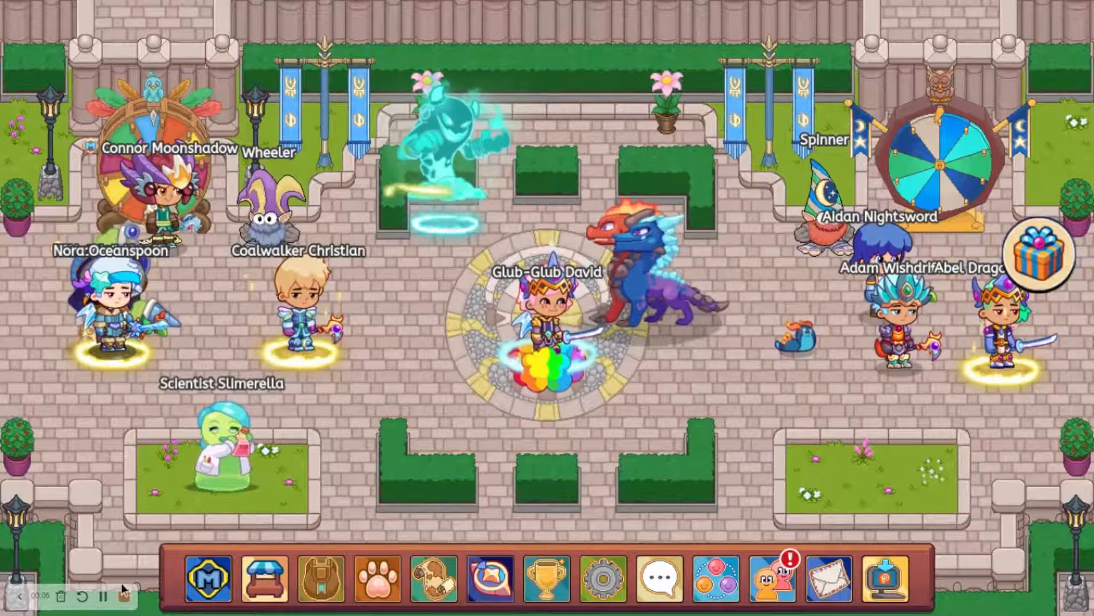
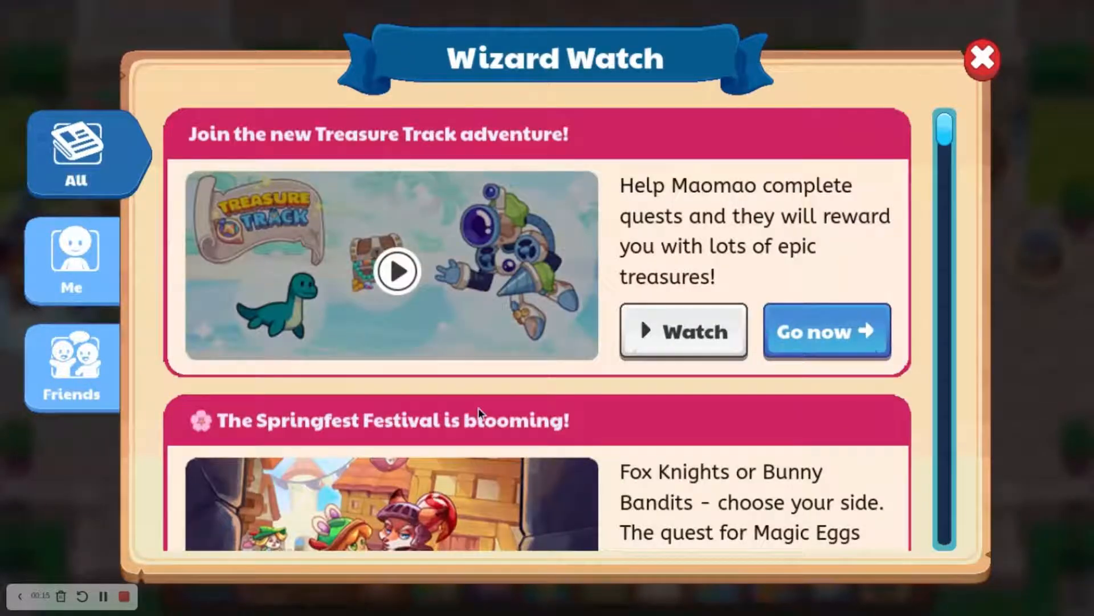
scroll(478, 407, "down", 1)
scroll(477, 408, "down", 2)
scroll(477, 408, "down", 2)
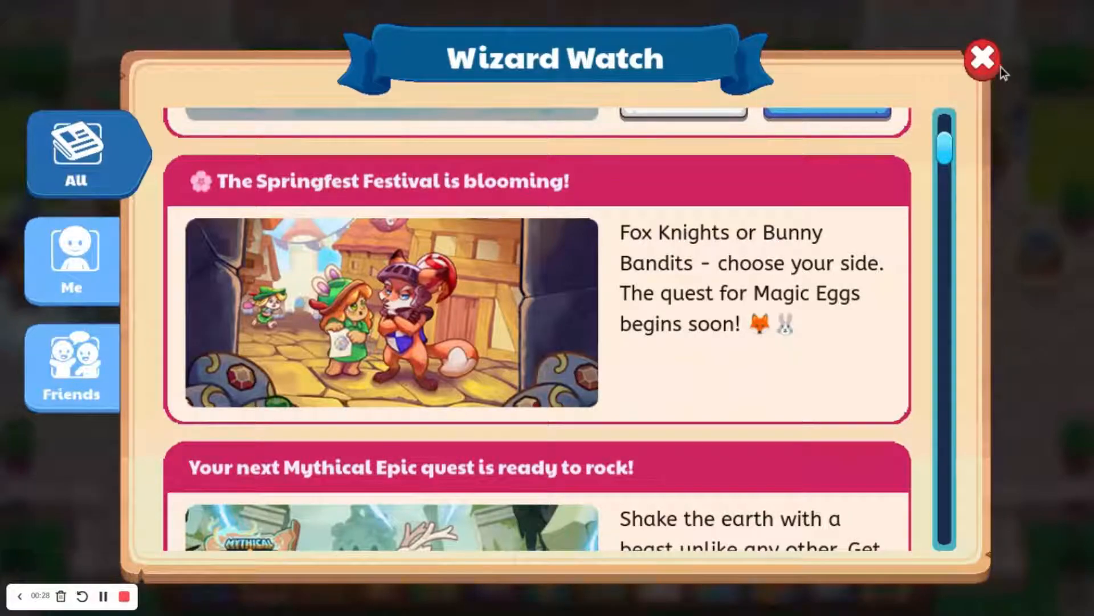
Step: Close the Wizard Watch news panel to return to the town plaza
left_click(983, 57)
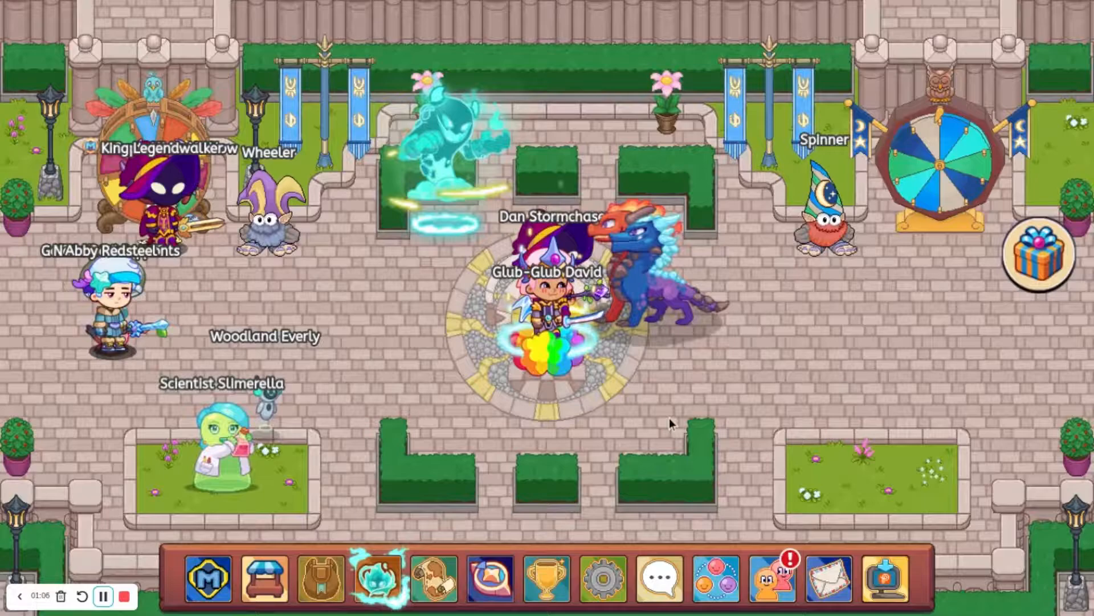
Step: Walk the character to the lower right, then left, then right along the lower hedges
left_click(802, 506)
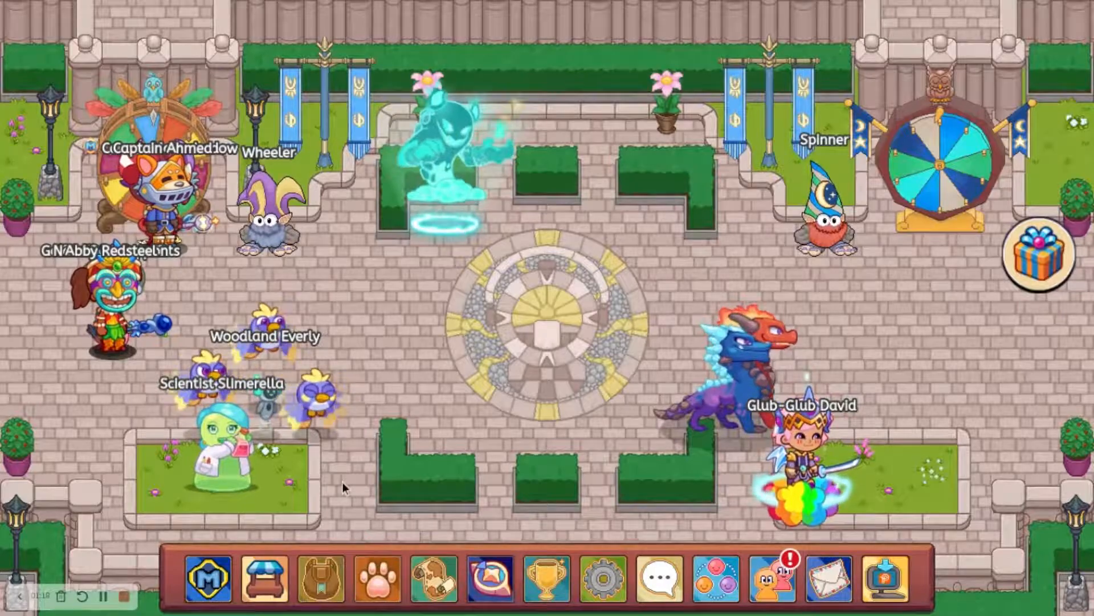
left_click(469, 529)
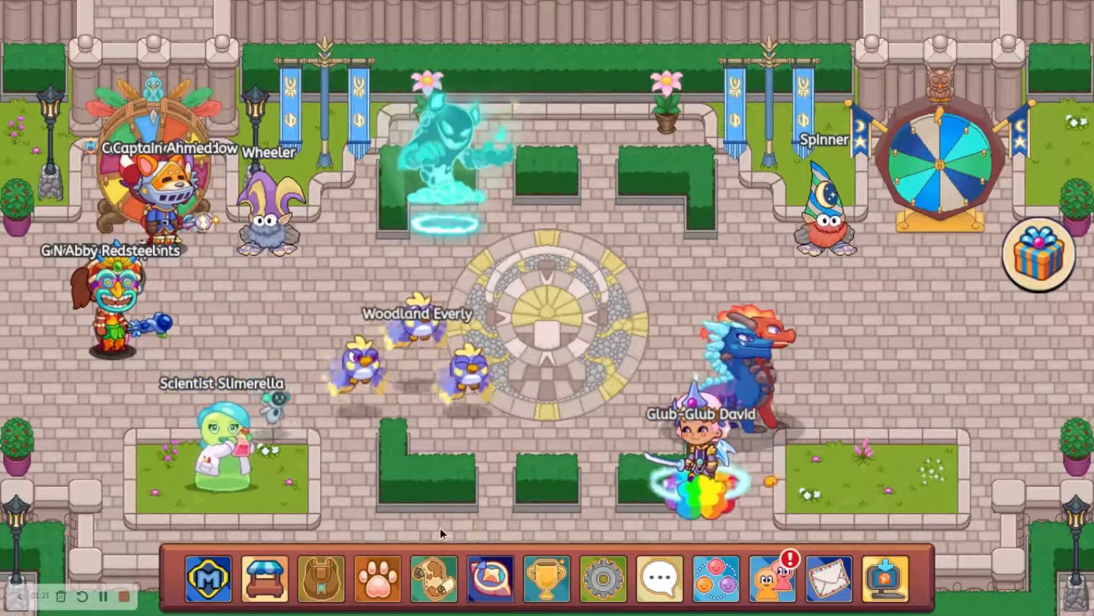
left_click(433, 528)
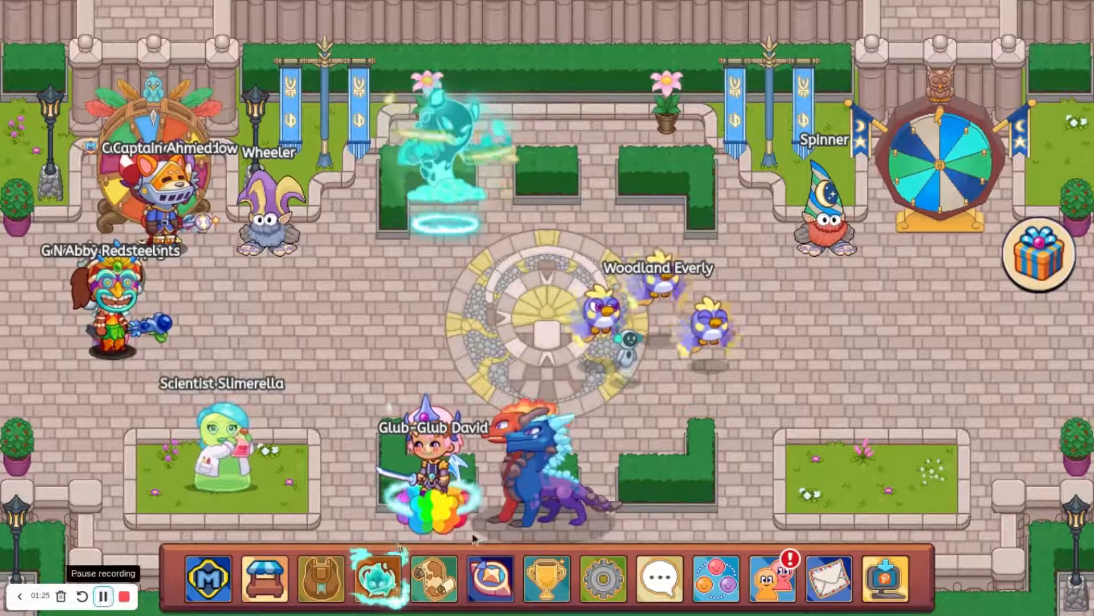
left_click(680, 533)
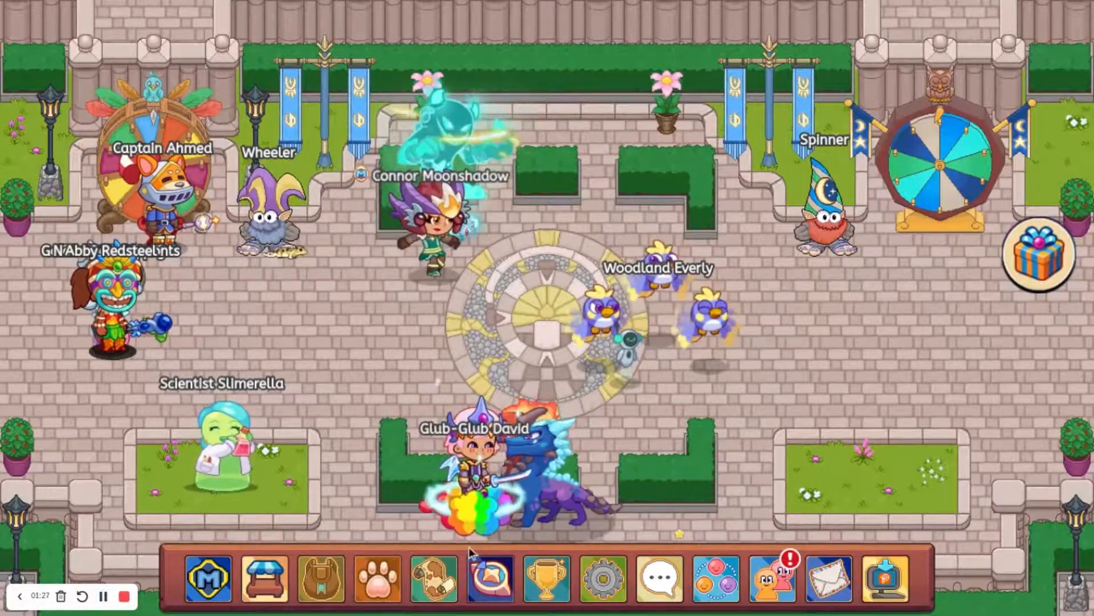
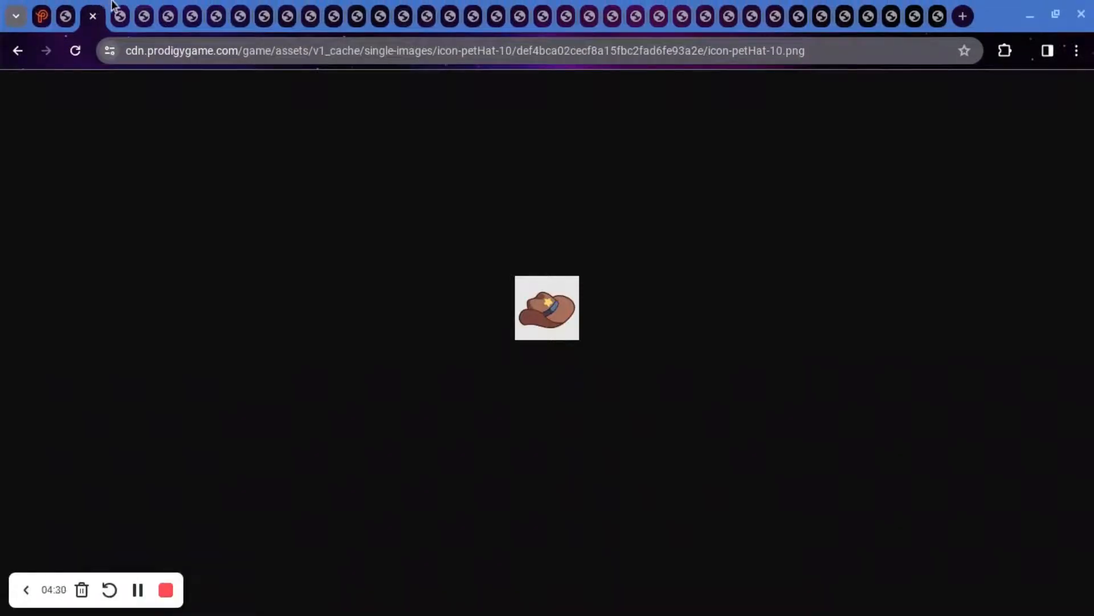
Step: Review the petHat-11 candle, petHat-12 party hat, petHat-13 cone and petHat-14 jester icons
left_click(117, 9)
left_click(142, 7)
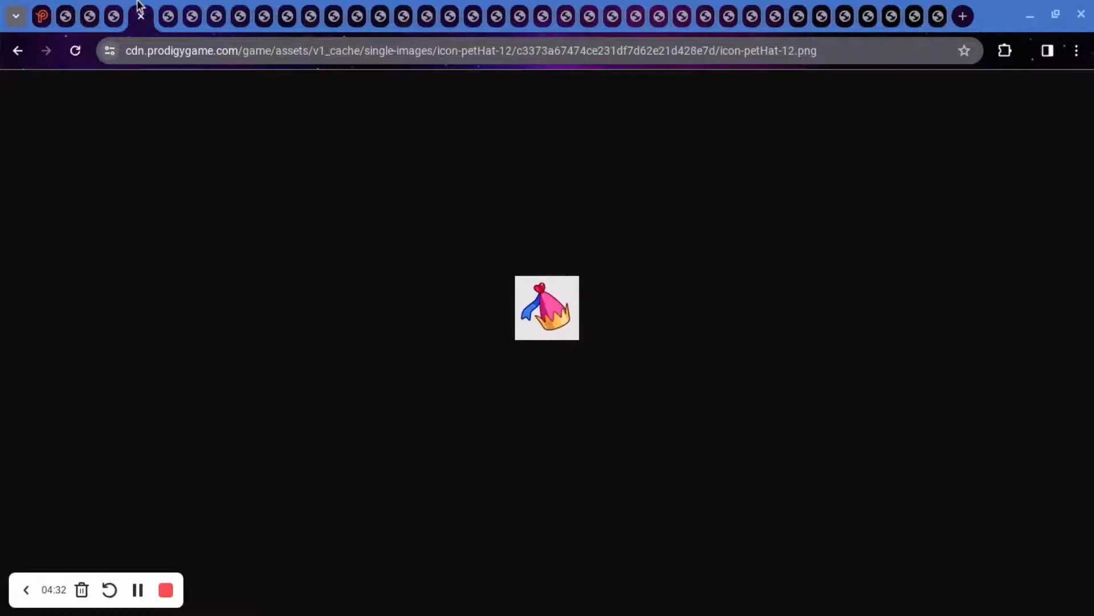
left_click(169, 8)
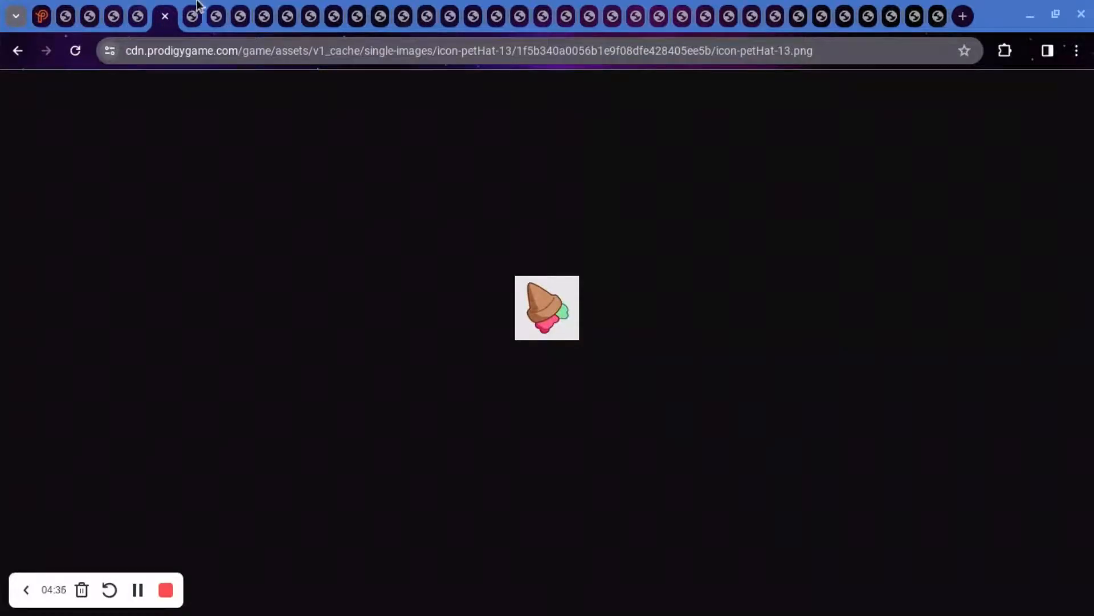
left_click(192, 9)
Step: Review the petHat-2 bow, petHat-3 helmet, petHat-7 starfish and petHat-8 wizard hat icons
left_click(217, 7)
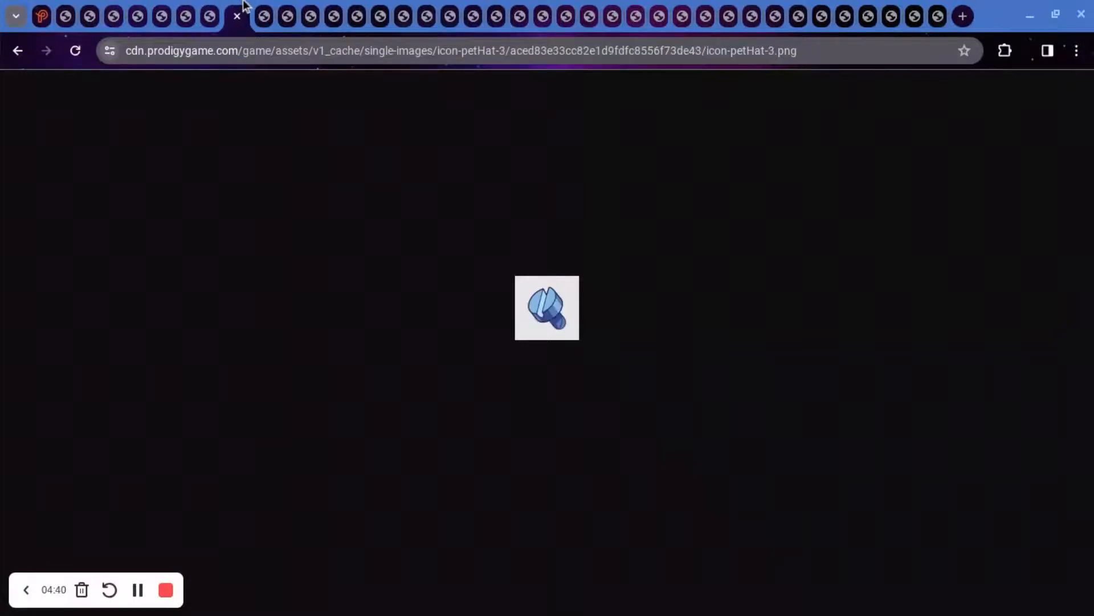
left_click(241, 6)
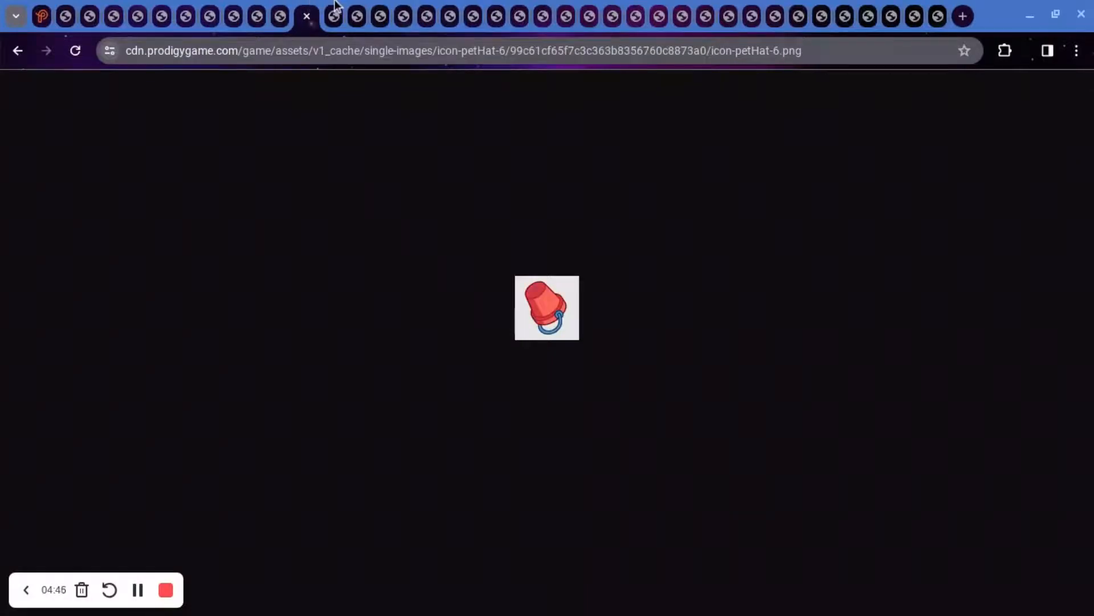
left_click(334, 7)
left_click(356, 7)
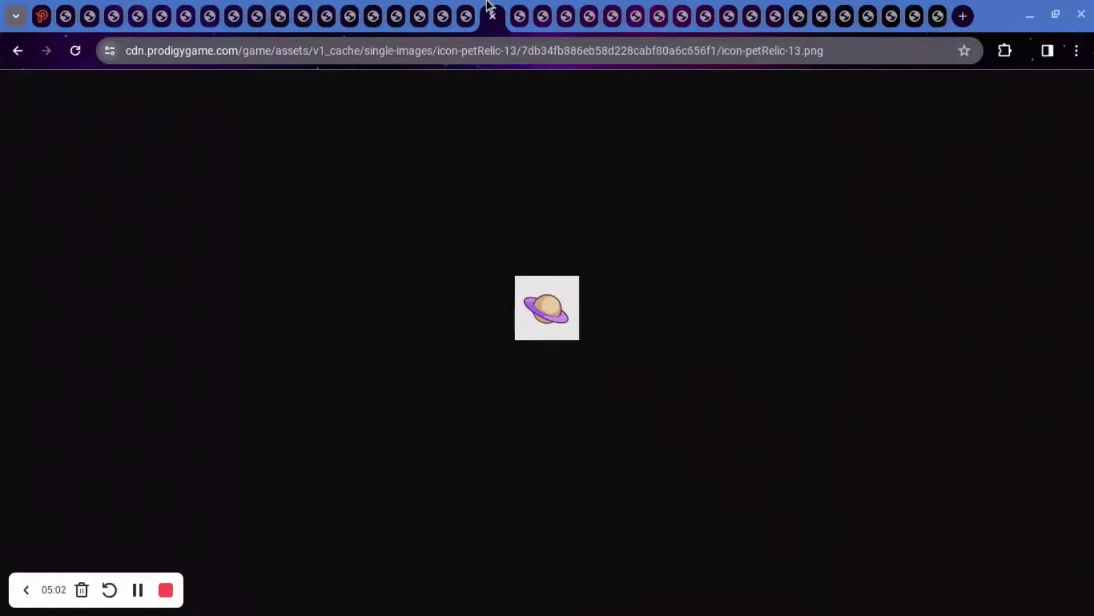
Step: Review the petRelic-15 heart, petRelic-16 hourglass, next relic, petRelic-4 tie and petRelic-5 barrel icons
left_click(541, 7)
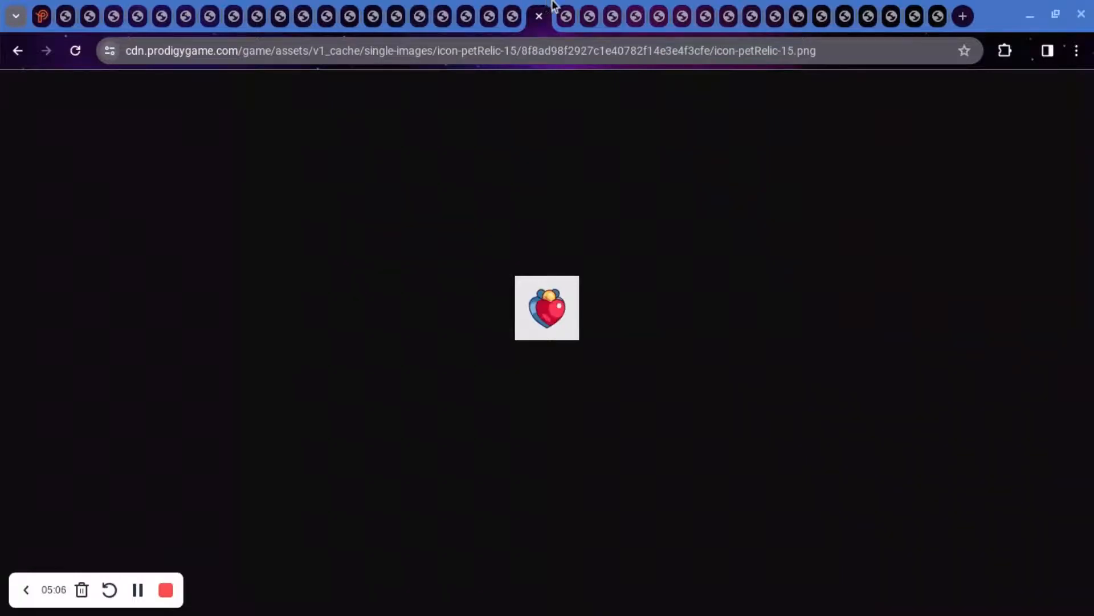
left_click(564, 7)
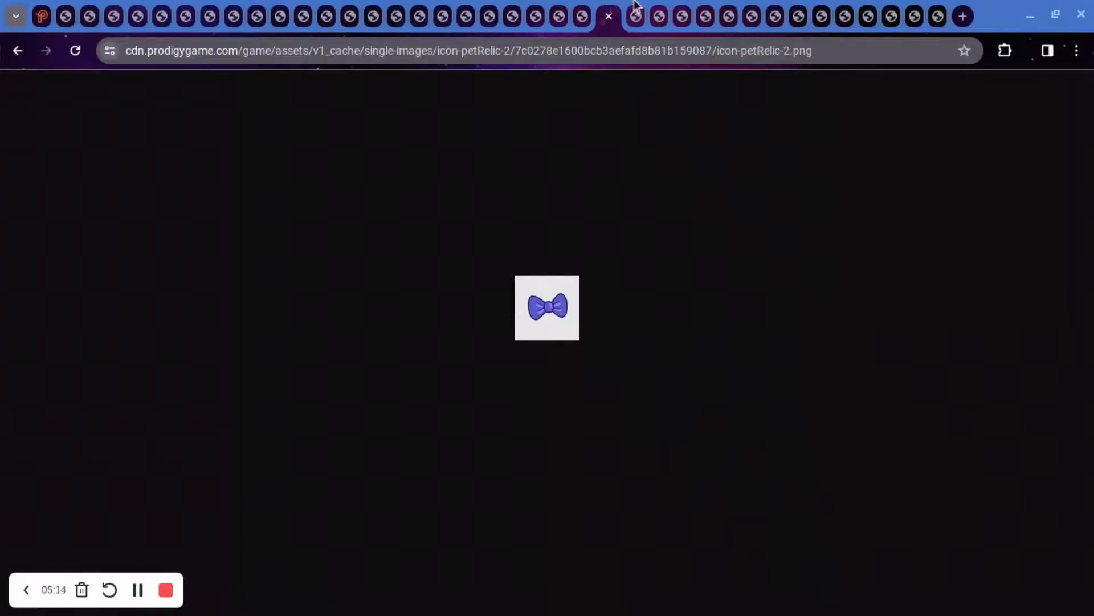
left_click(634, 6)
left_click(657, 7)
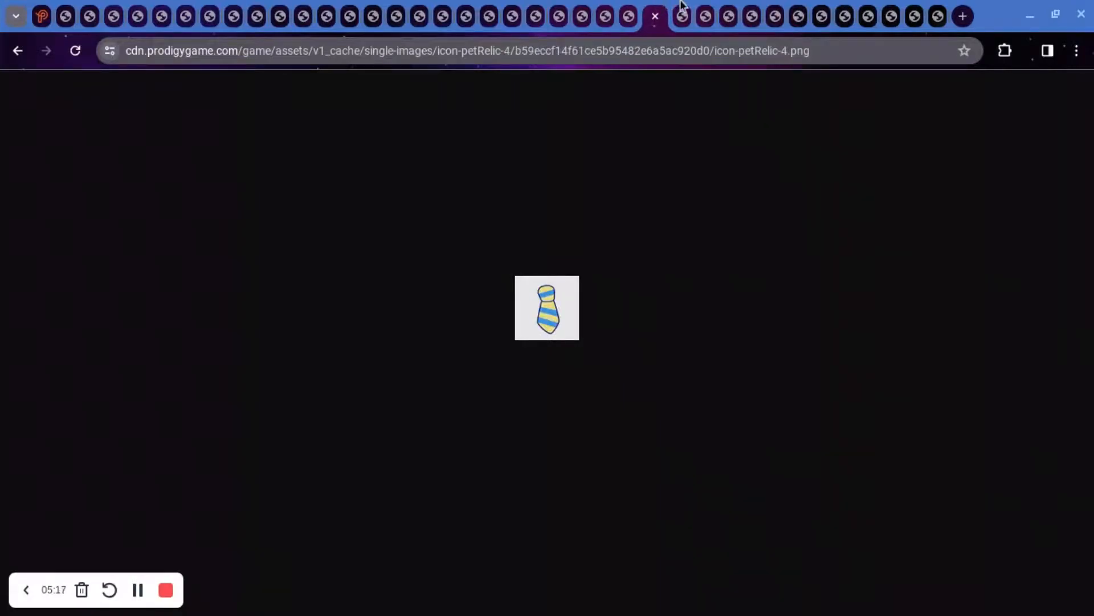
left_click(682, 7)
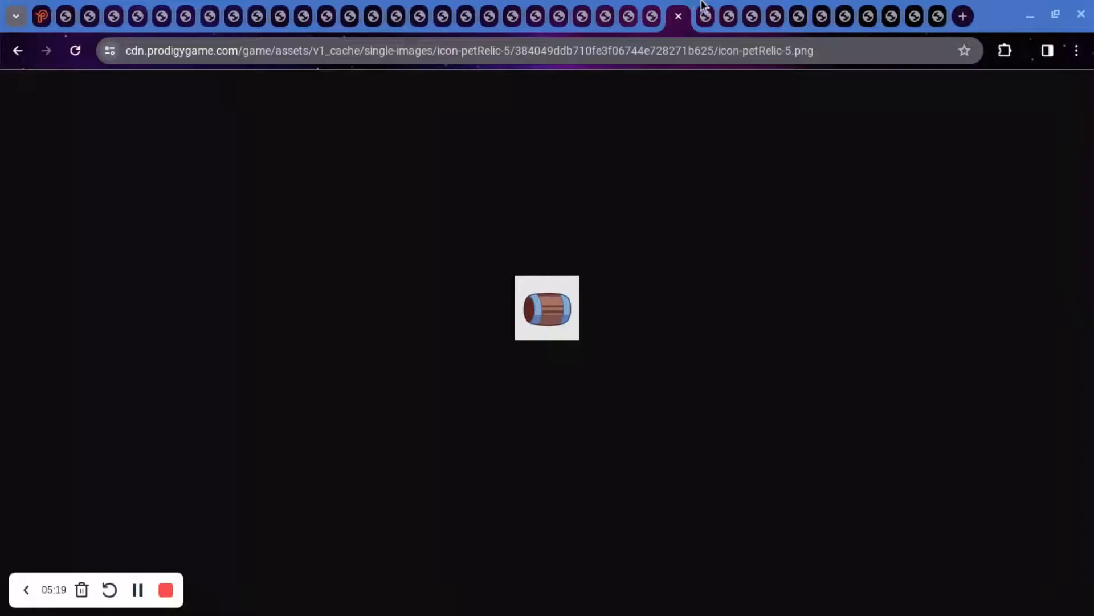
Step: Review petRelic-6 through the petRelic-9 star badge, then switch the browser to full screen
left_click(702, 8)
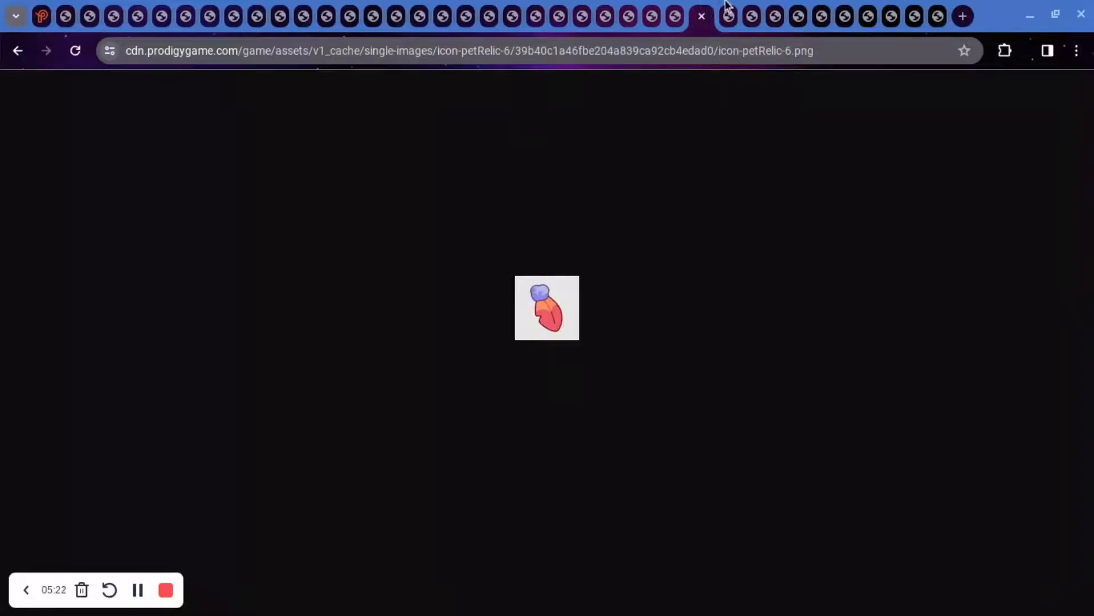
left_click(726, 7)
left_click(745, 7)
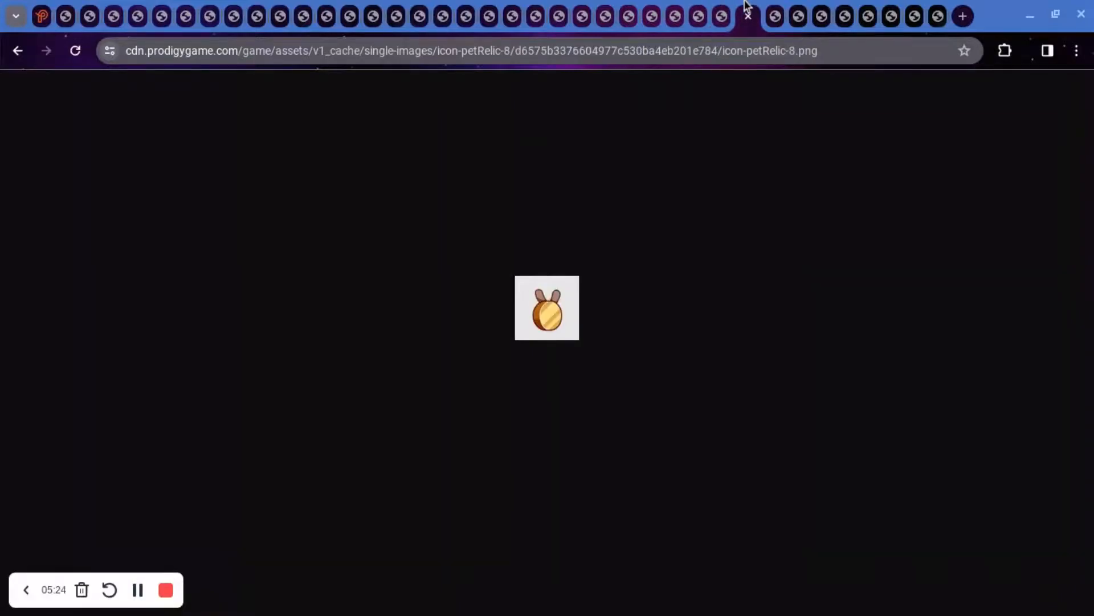
left_click(770, 7)
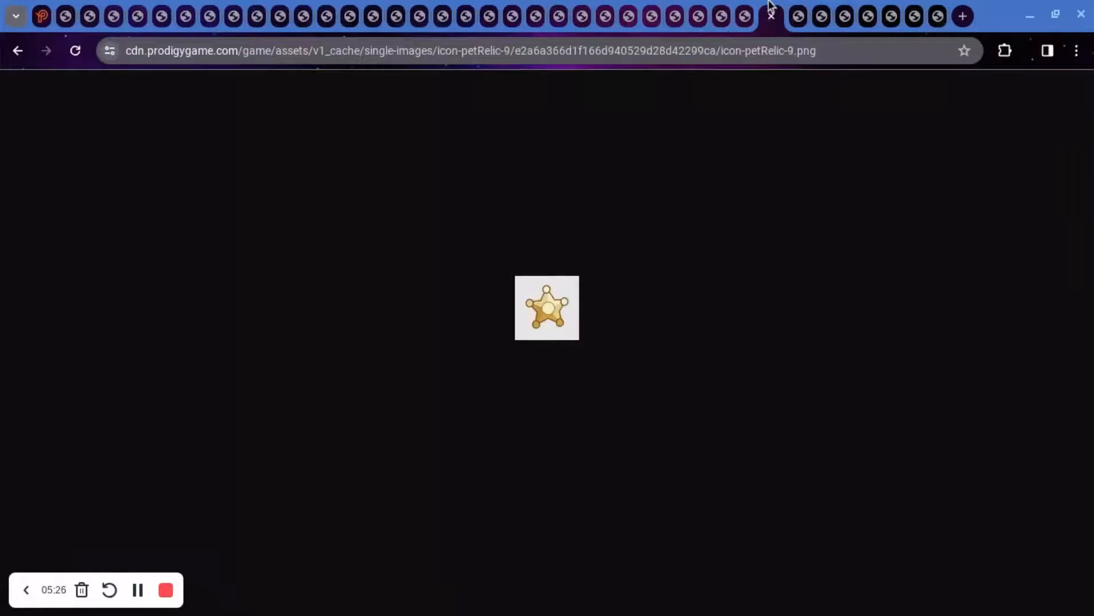
key("F11")
Step: Walk the character from the lower right of the plaza to its centre
left_click(138, 589)
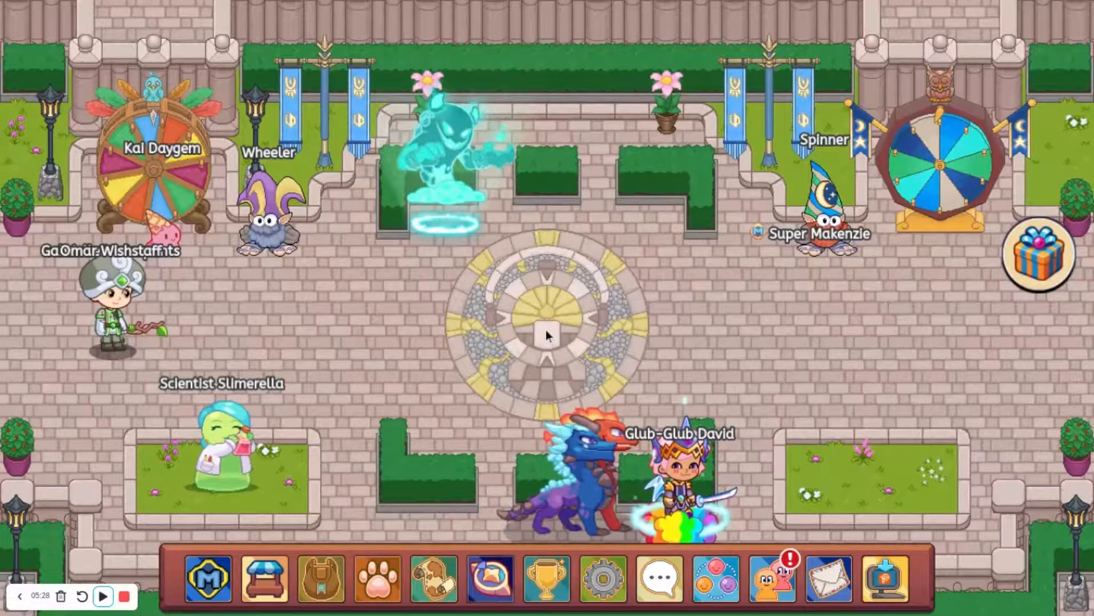
left_click(103, 597)
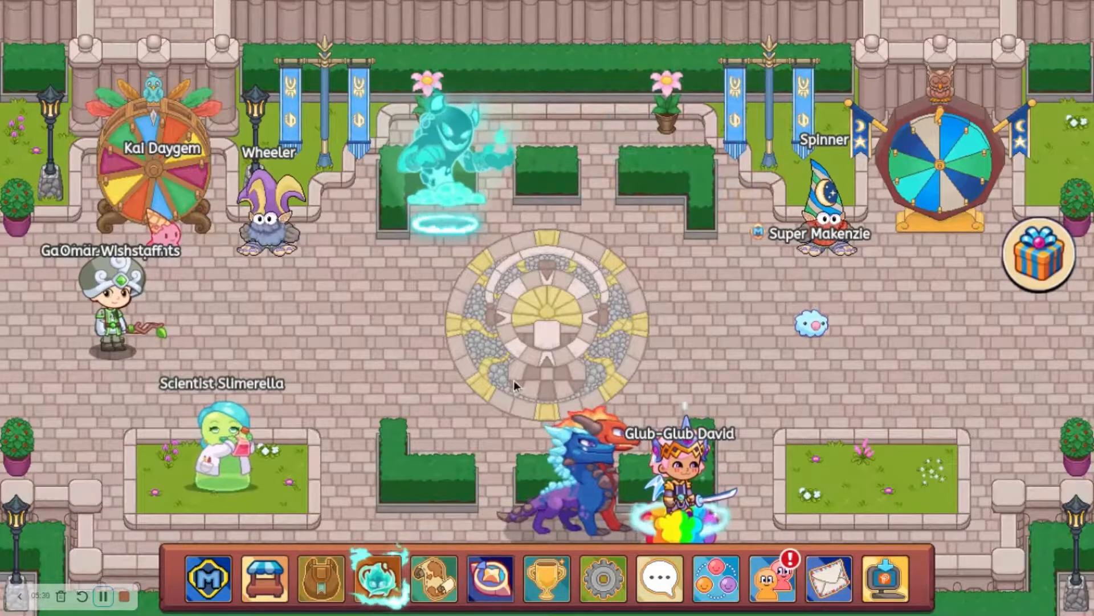
left_click(479, 388)
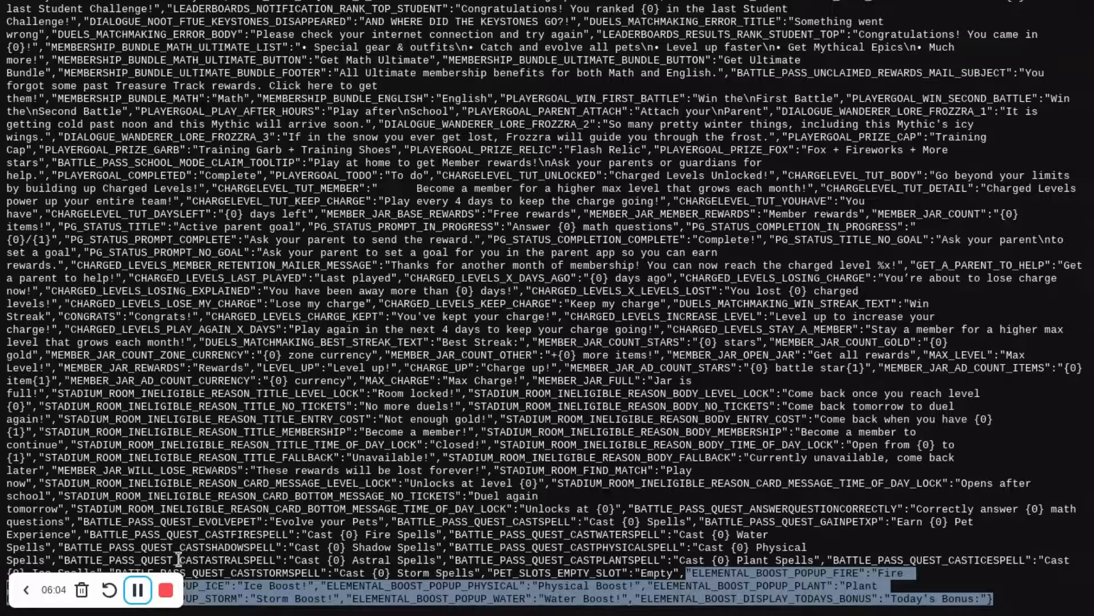
left_click_drag(162, 582, 994, 317)
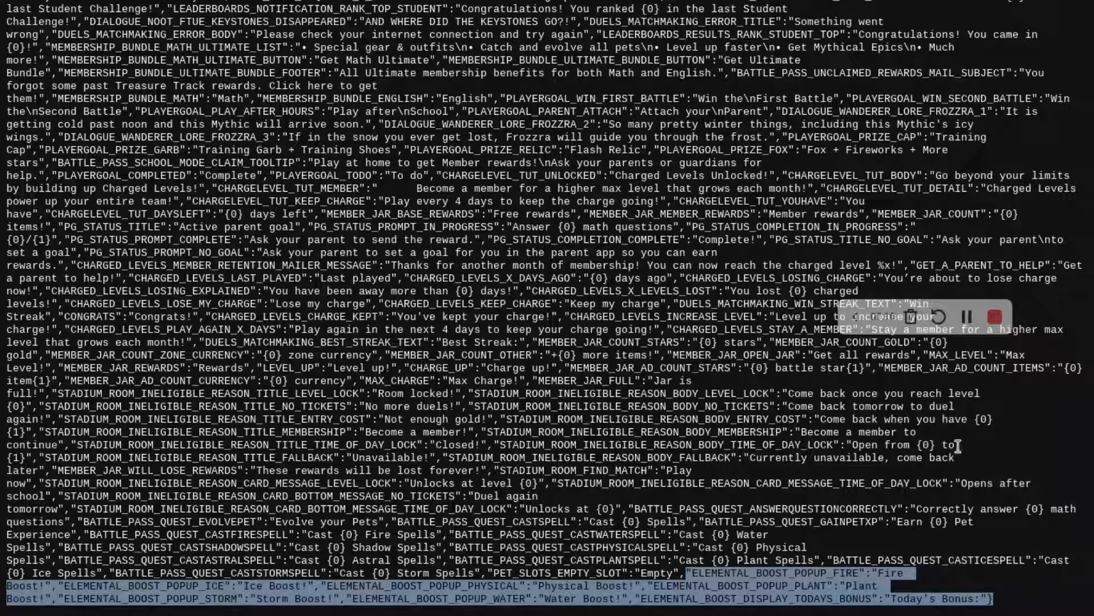
Step: Walk the character up and right across the plaza, then back down below its centre
left_click(966, 317)
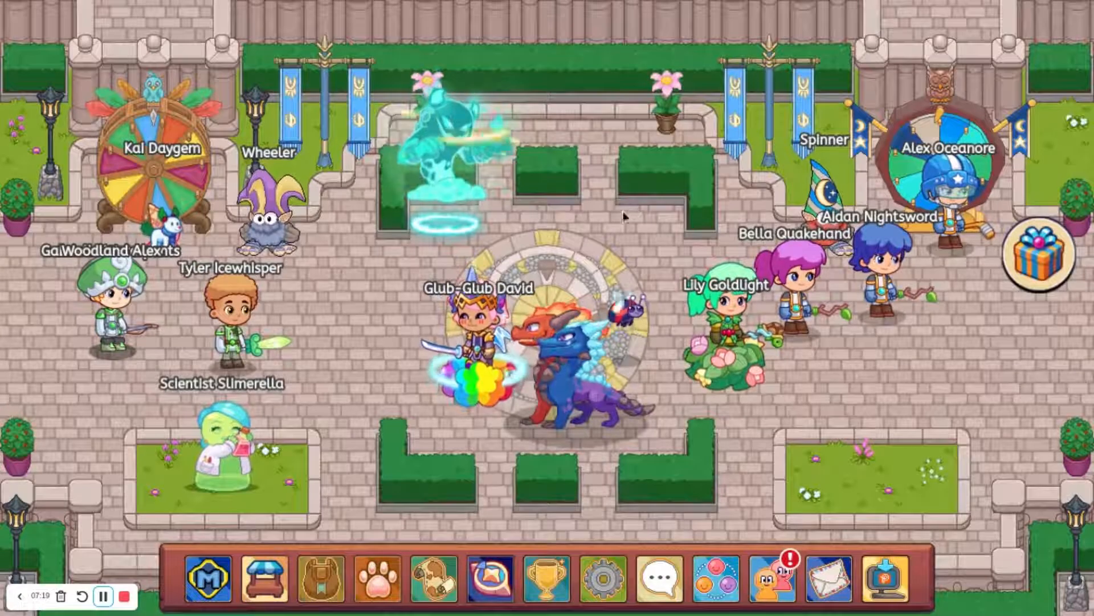
left_click(571, 232)
left_click(643, 234)
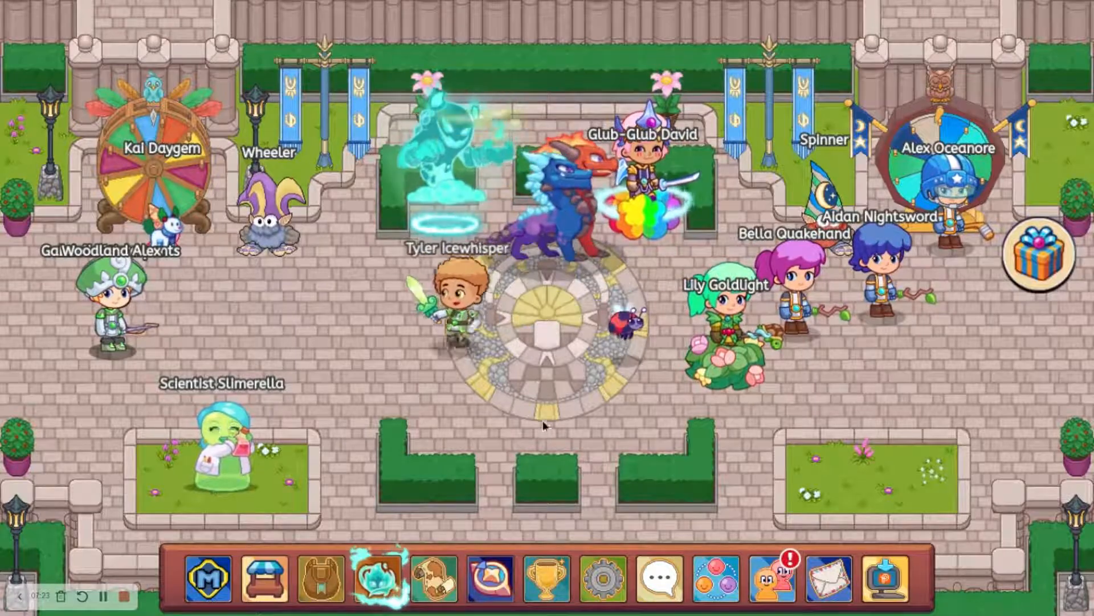
left_click(544, 517)
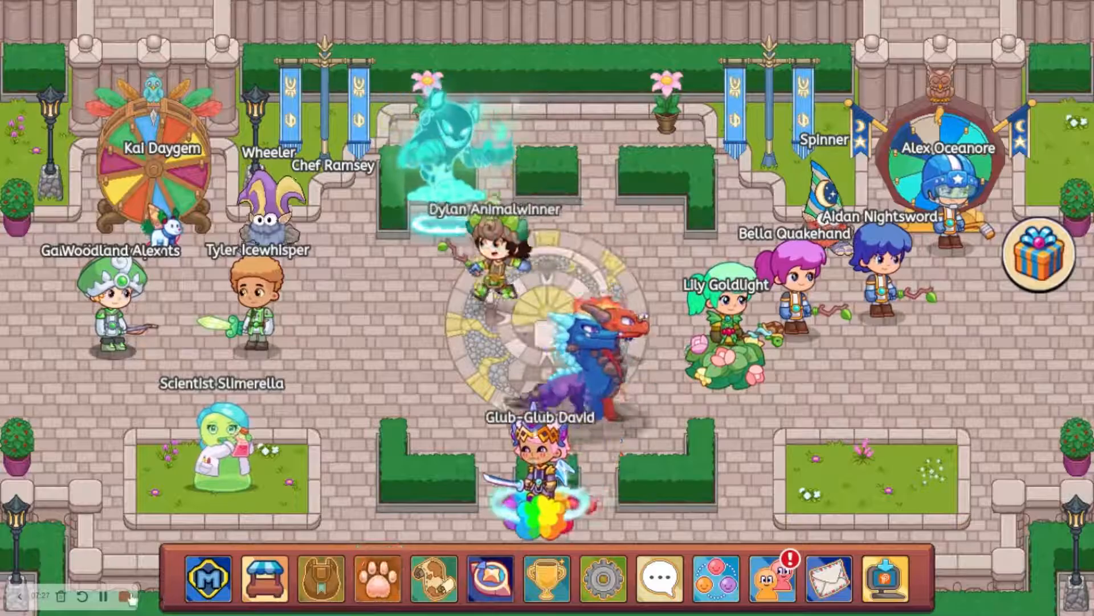